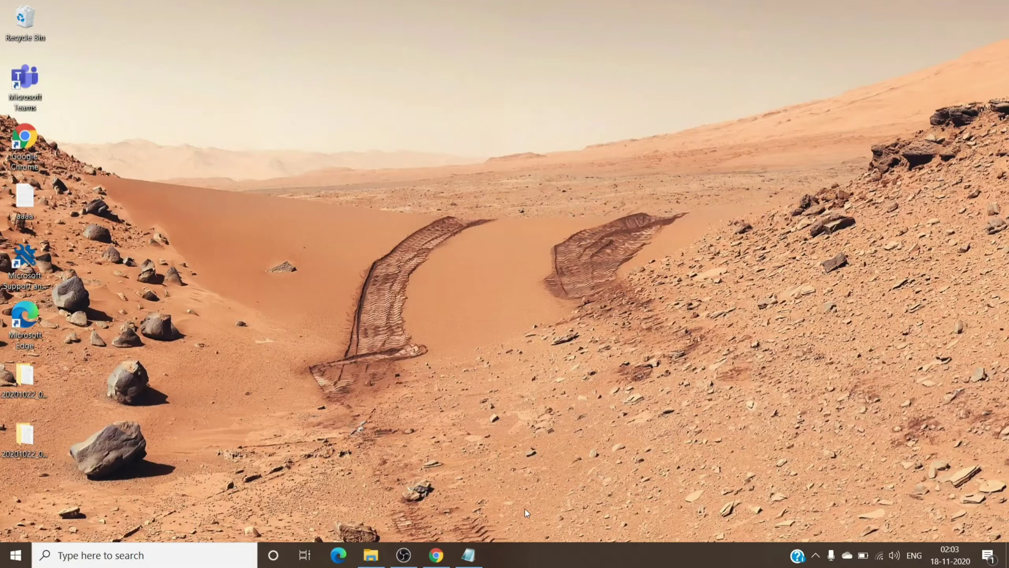
Show the Notepad note with the external-forwarding NDR and highlight its error code.
{"action": "left_click", "coordinate": [468, 555]}
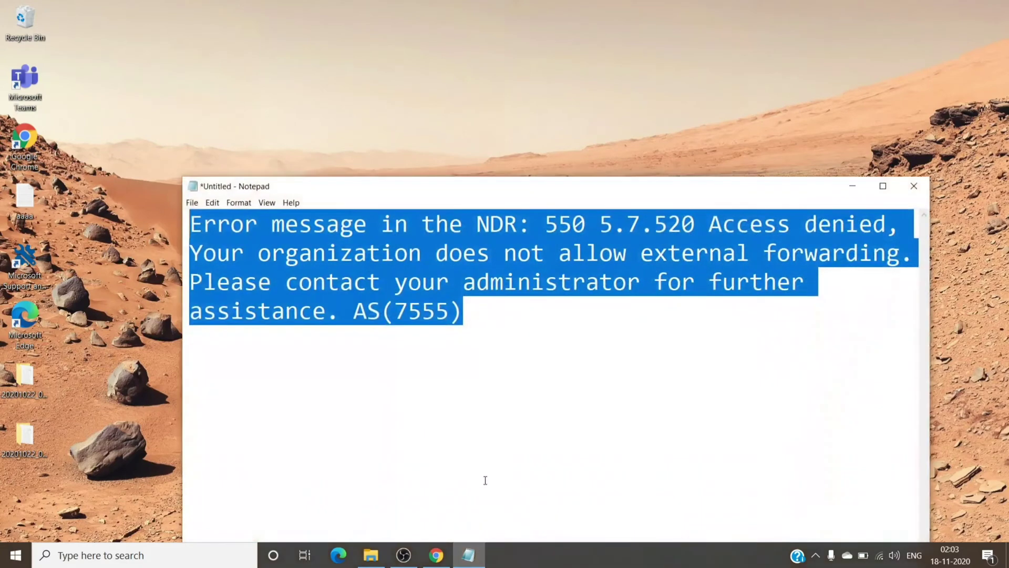
{"action": "left_click", "coordinate": [473, 425]}
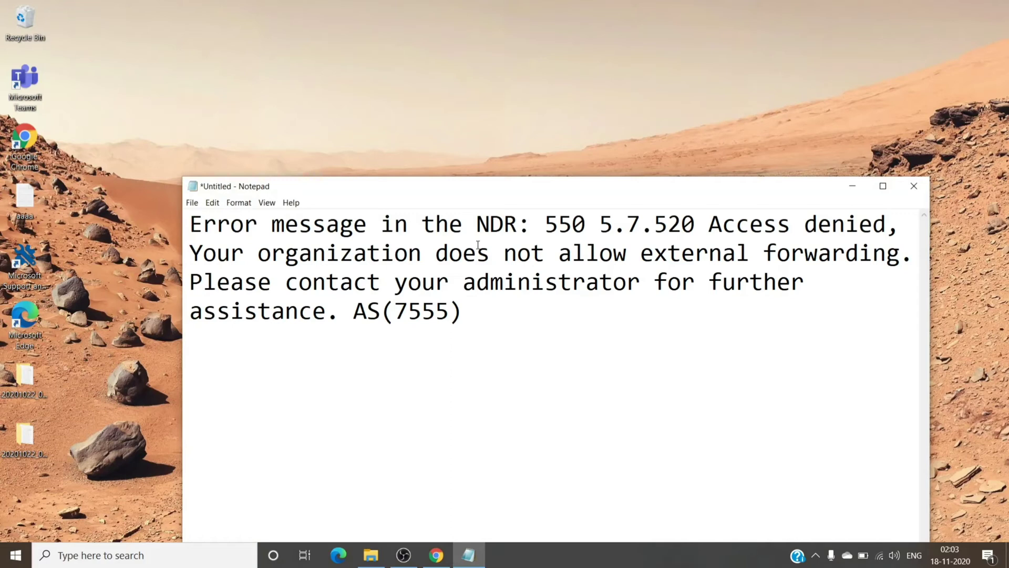
{"action": "left_click_drag", "start_coordinate": [476, 223], "coordinate": [717, 222]}
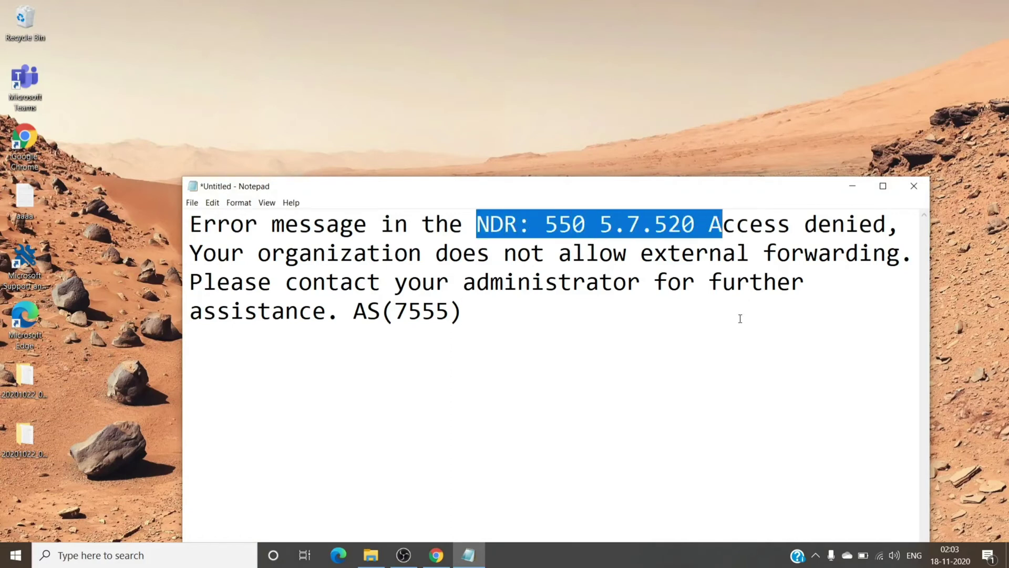
{"action": "left_click", "coordinate": [593, 360]}
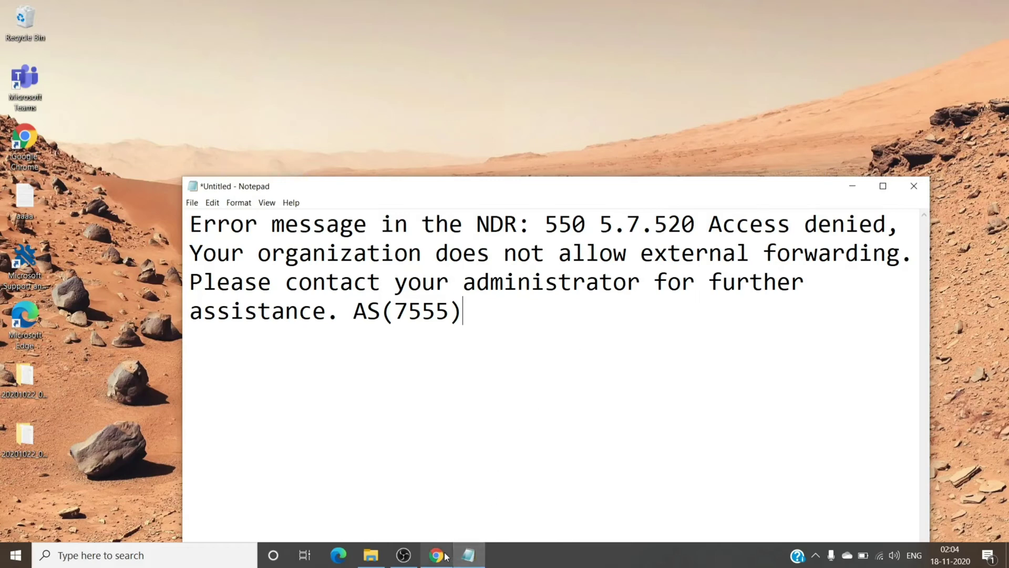
Switch to Chrome and go to protection.office.com/antispam.
{"action": "mouse_move", "coordinate": [443, 556]}
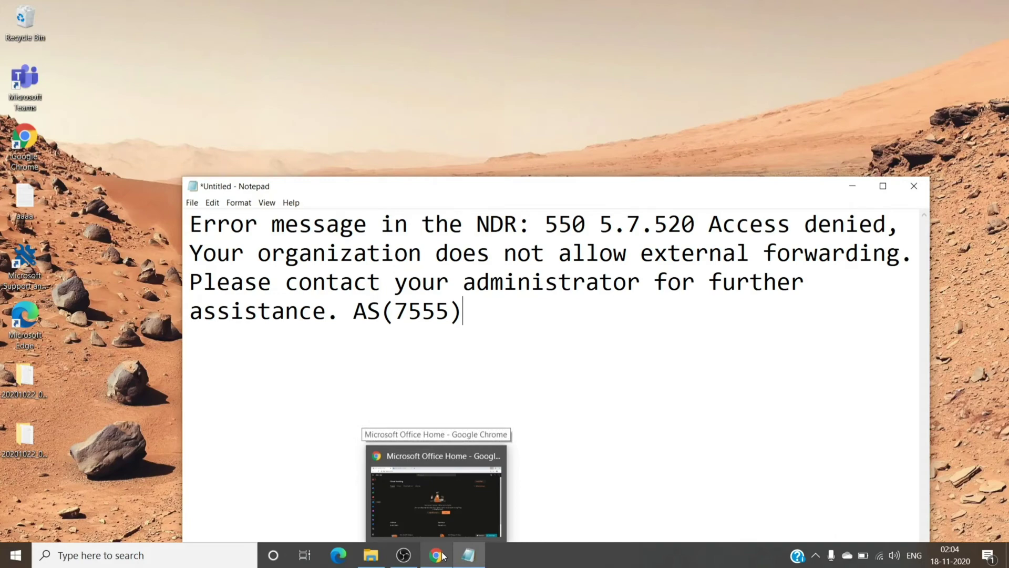
{"action": "left_click", "coordinate": [442, 555]}
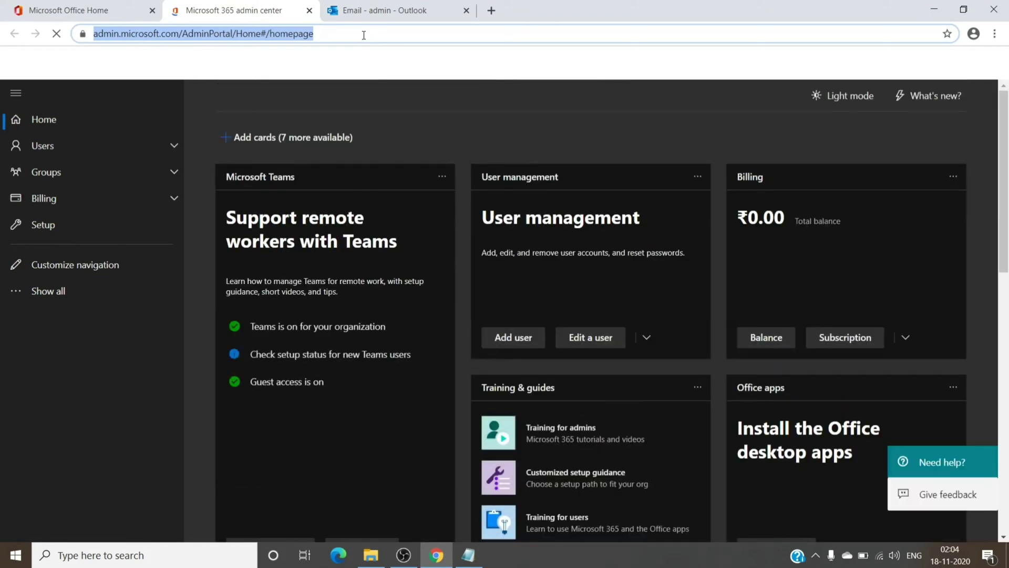
{"action": "type", "text": "protection.office.com/anti"}
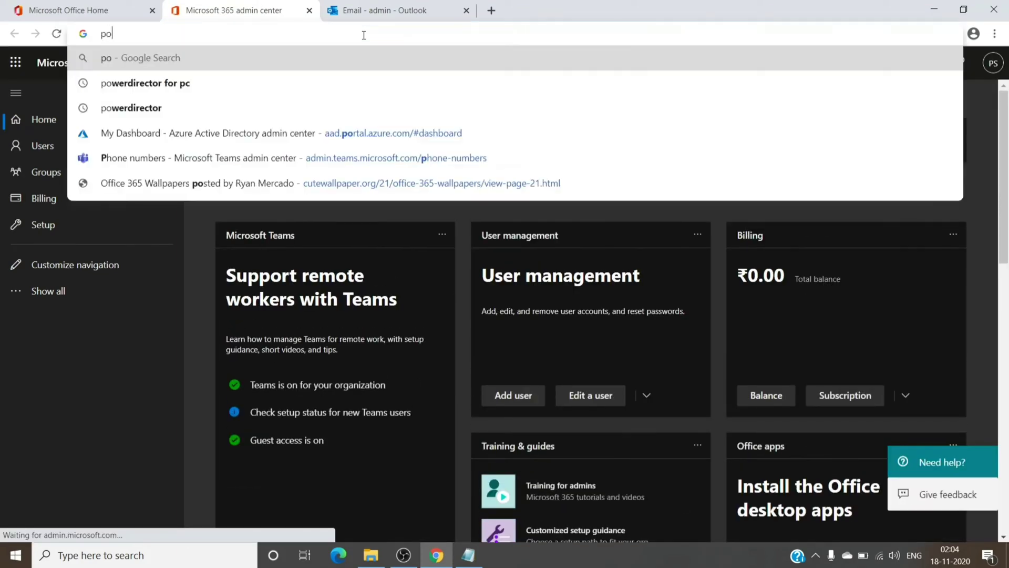
{"action": "type", "text": "spam"}
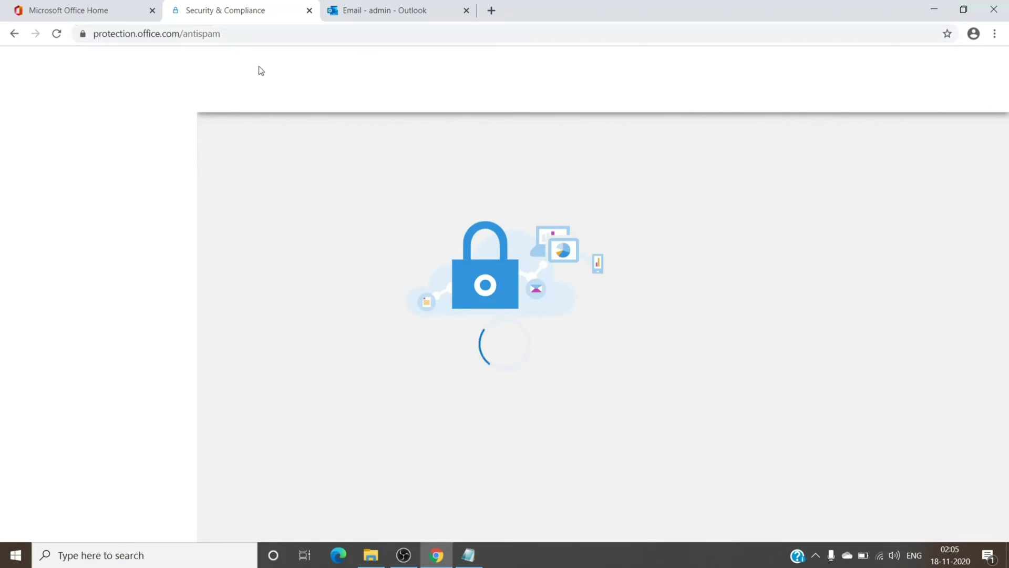
Open Anti-spam settings under Threat management and dismiss the recommendation survey.
{"action": "left_click_drag", "start_coordinate": [220, 34], "coordinate": [183, 34]}
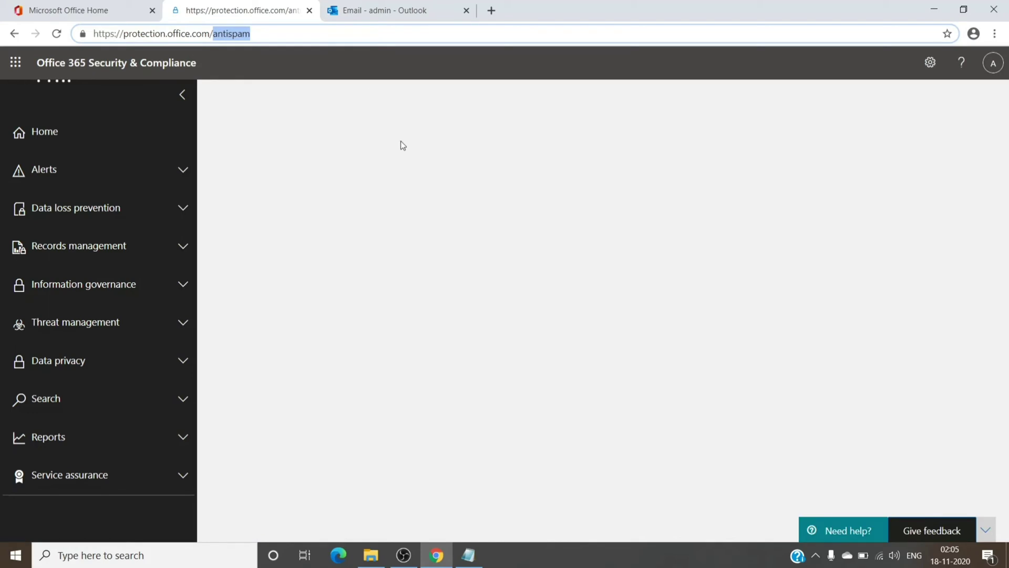
{"action": "left_click", "coordinate": [156, 323]}
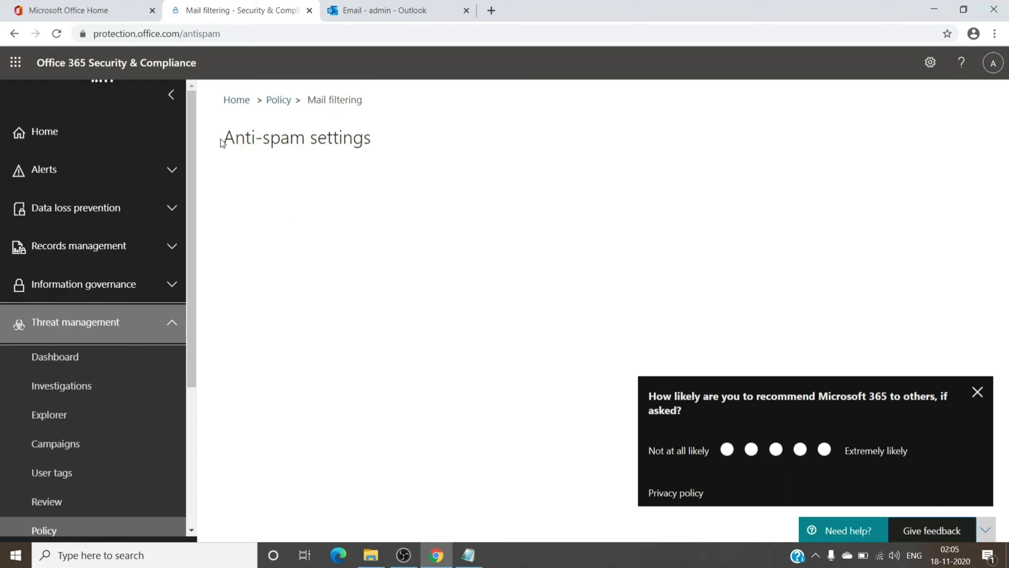
{"action": "left_click_drag", "start_coordinate": [223, 142], "coordinate": [336, 138]}
{"action": "left_click", "coordinate": [385, 144]}
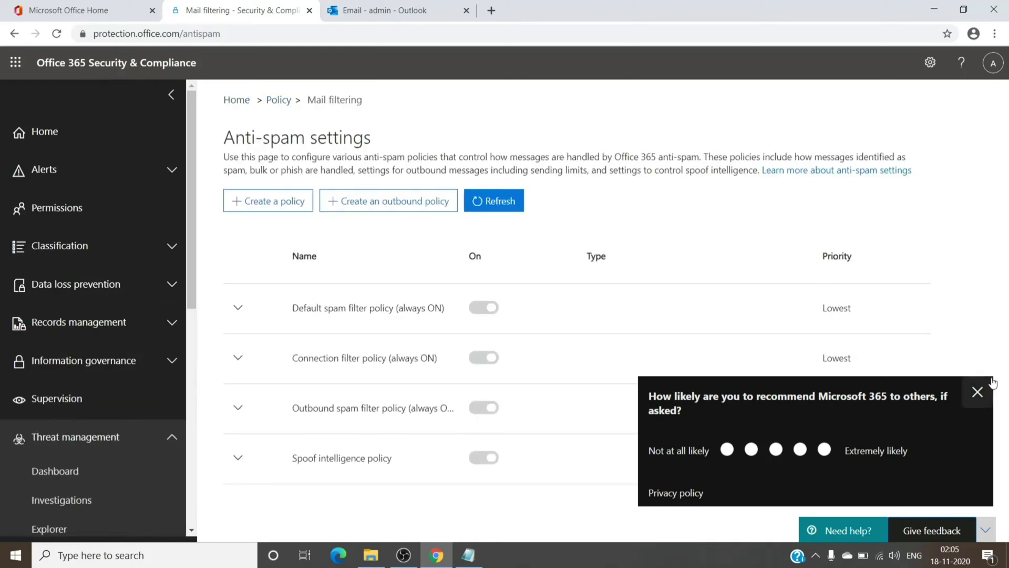
{"action": "left_click", "coordinate": [978, 392]}
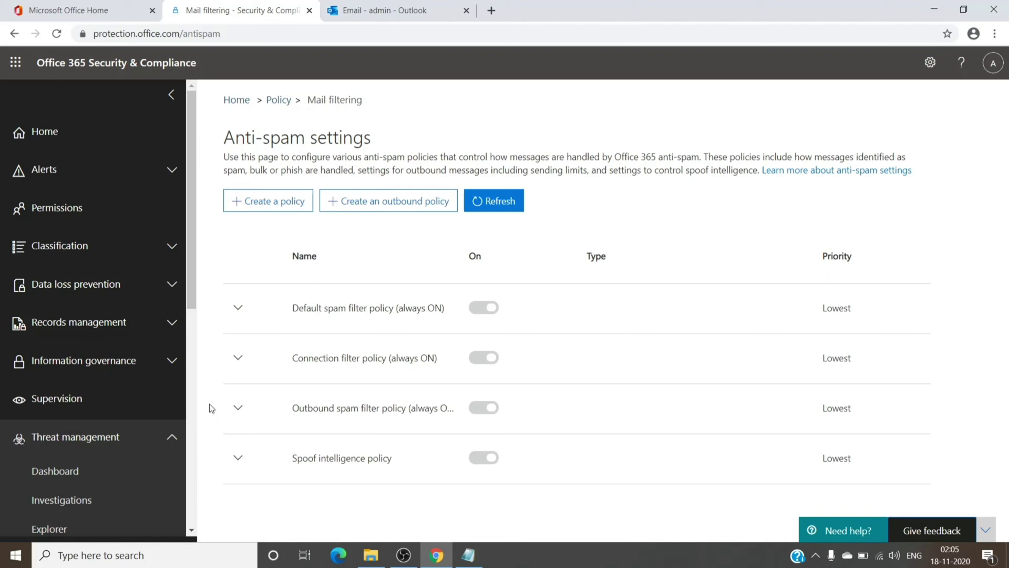
Edit the Outbound spam filter policy, set Automatic forwarding to 'On - Forwarding is enabled', and save.
{"action": "left_click", "coordinate": [239, 411]}
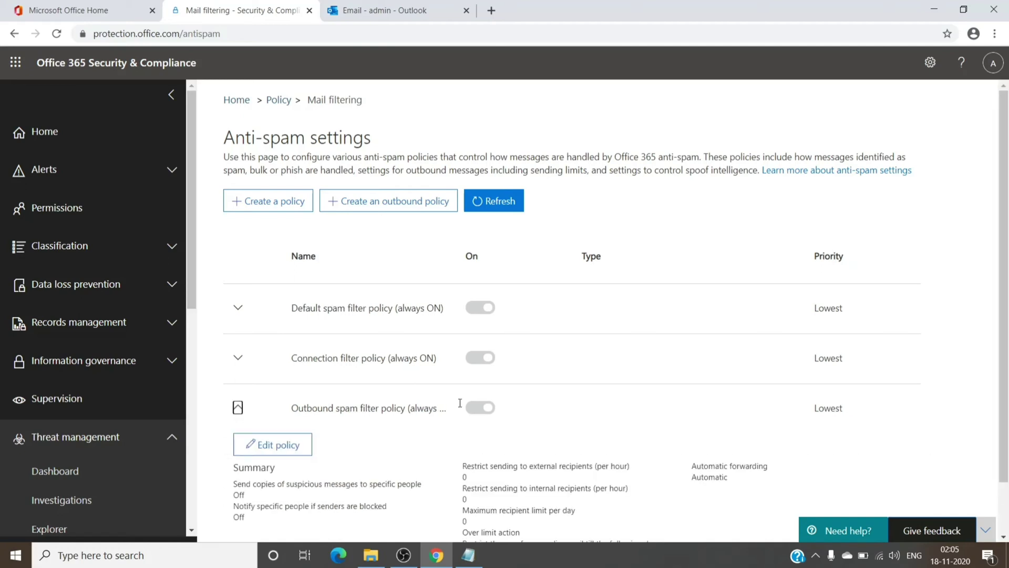
{"action": "scroll", "coordinate": [476, 403], "scroll_direction": "down", "scroll_amount": 1}
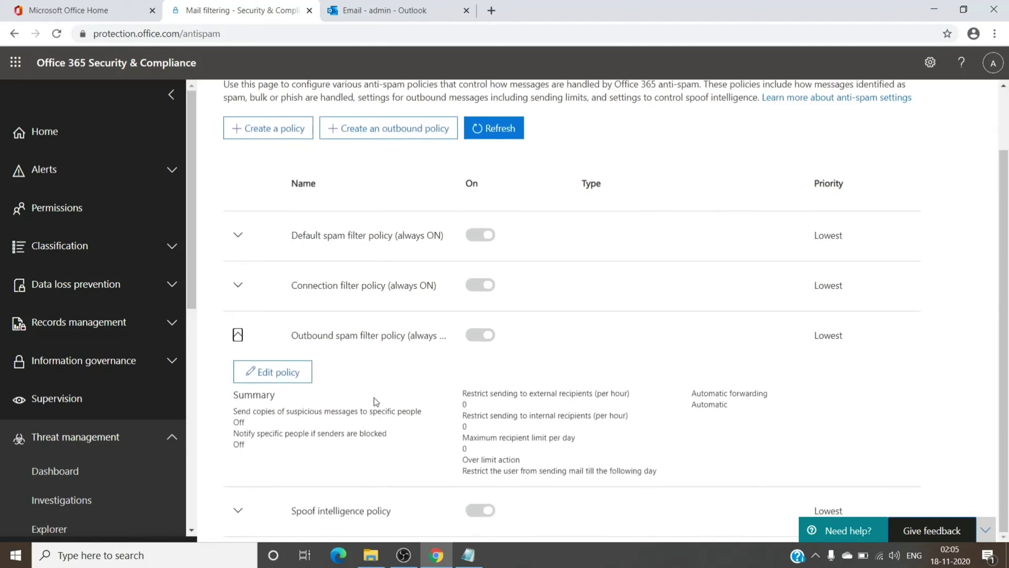
{"action": "left_click", "coordinate": [289, 374]}
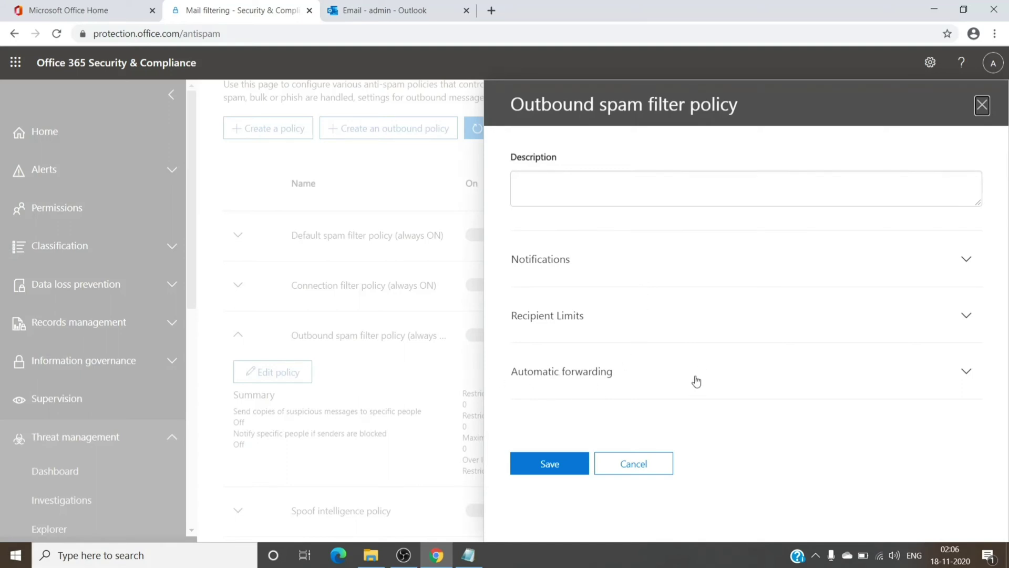
{"action": "left_click", "coordinate": [967, 375]}
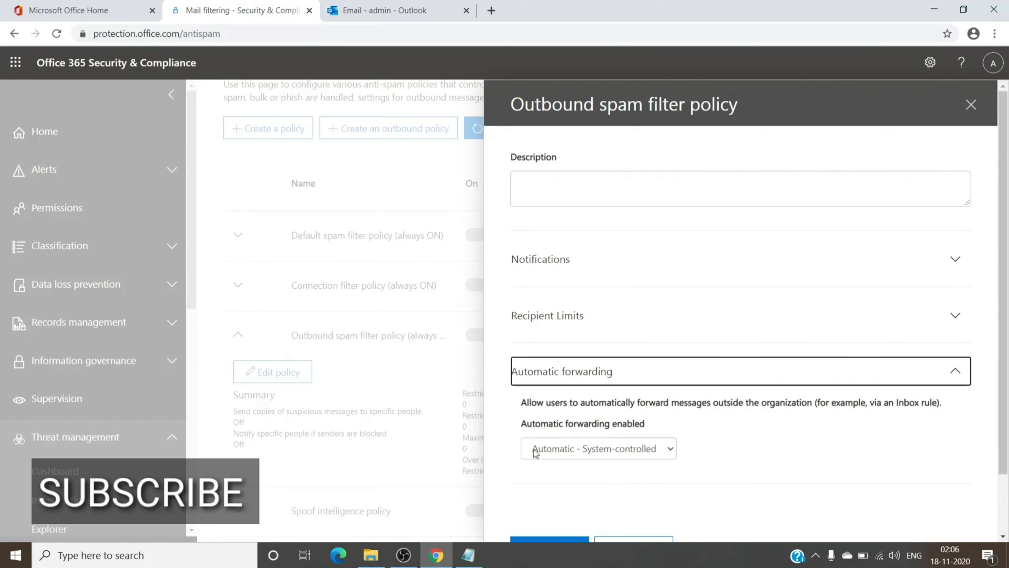
{"action": "left_click", "coordinate": [657, 450]}
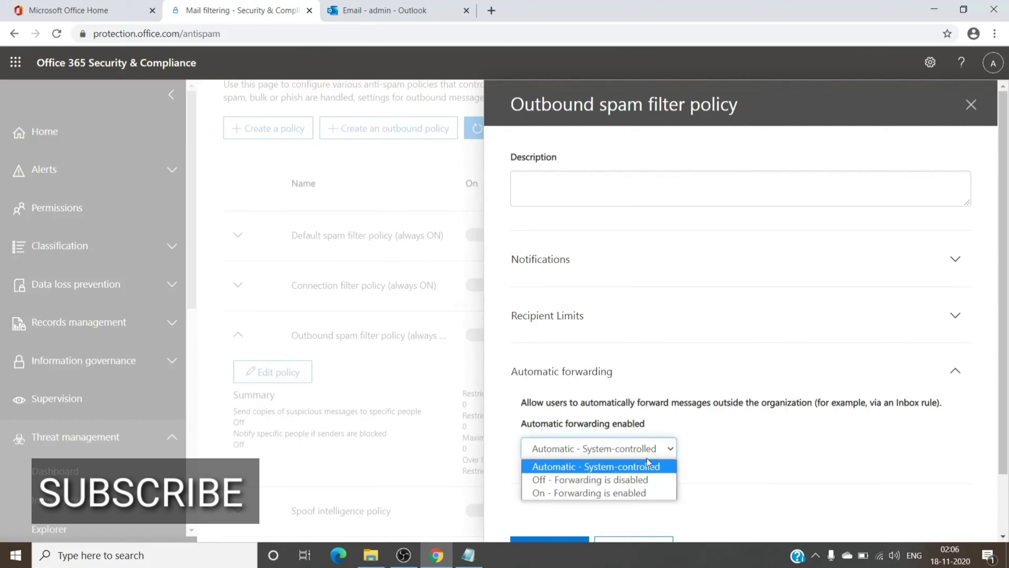
{"action": "left_click", "coordinate": [624, 493]}
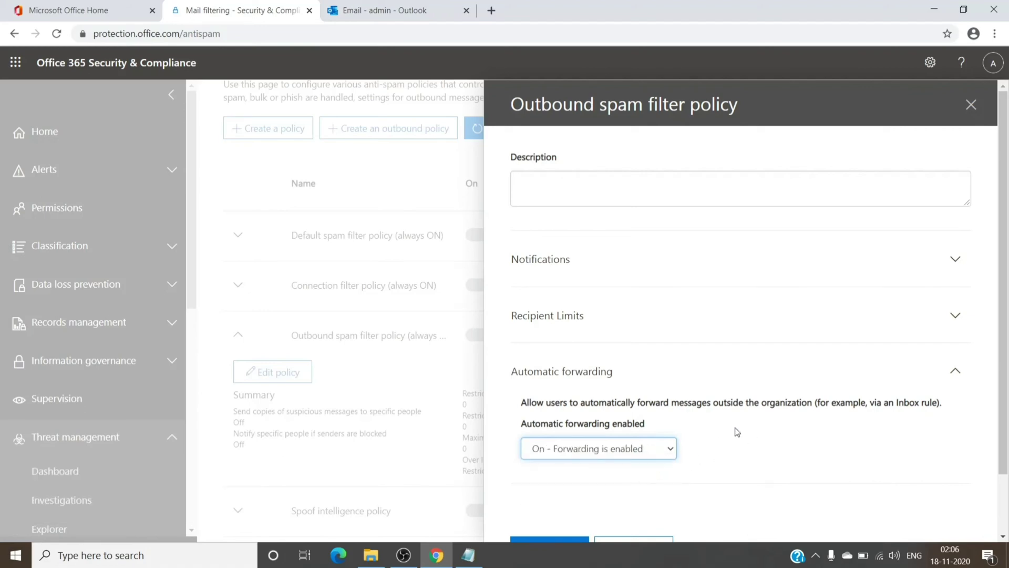
{"action": "scroll", "coordinate": [596, 428], "scroll_direction": "down", "scroll_amount": 2}
{"action": "left_click", "coordinate": [550, 482]}
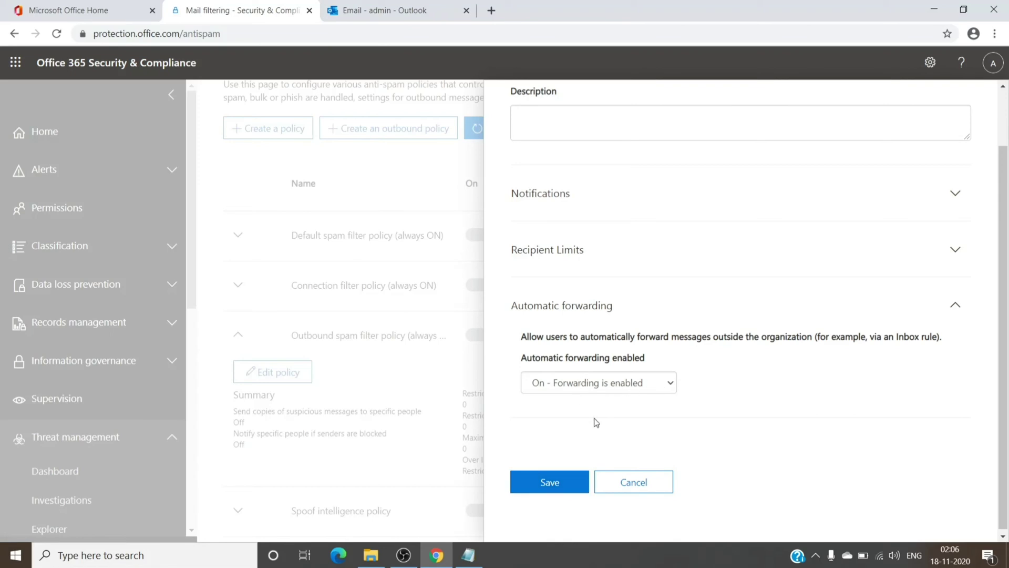
Close the editor, reload, and confirm the outbound policy summary shows Automatic forwarding On.
{"action": "scroll", "coordinate": [894, 241], "scroll_direction": "up", "scroll_amount": 2}
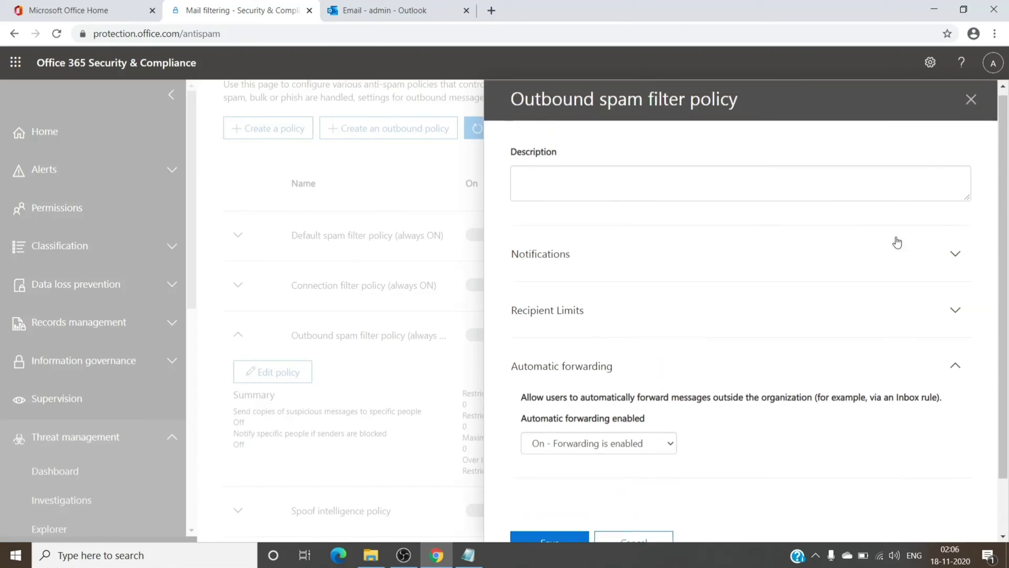
{"action": "left_click", "coordinate": [972, 103]}
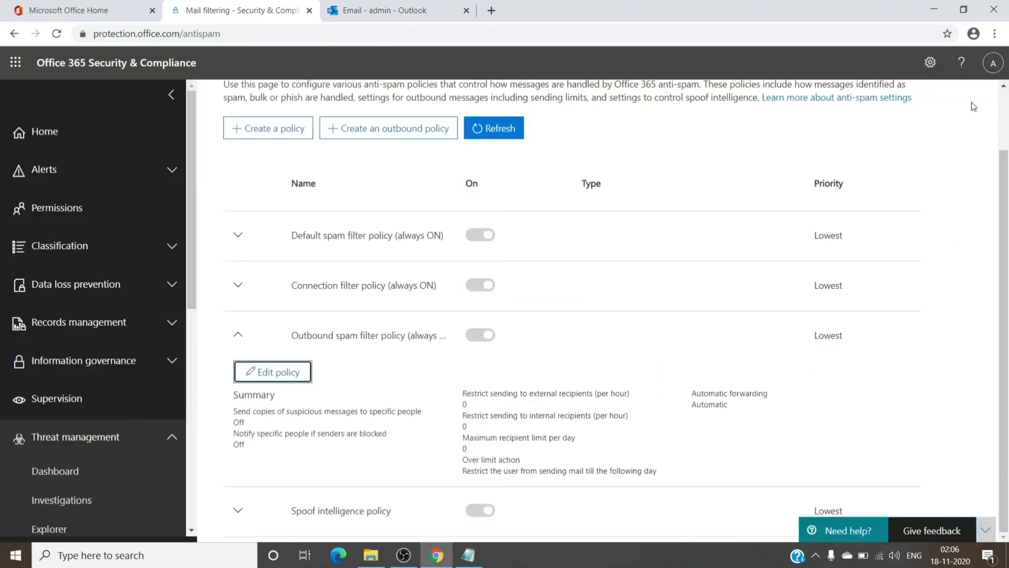
{"action": "left_click", "coordinate": [57, 33]}
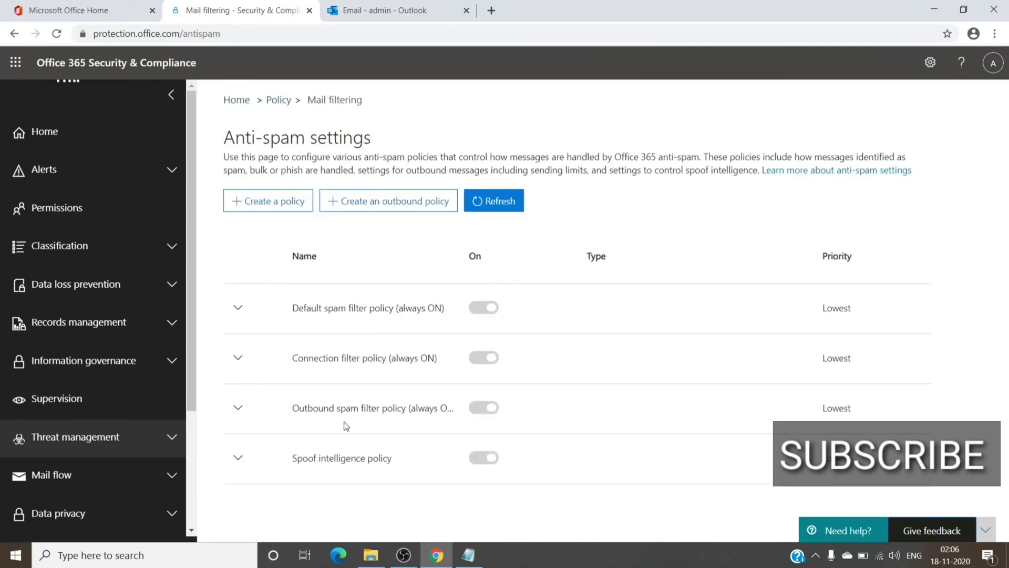
{"action": "left_click", "coordinate": [238, 407]}
{"action": "scroll", "coordinate": [378, 437], "scroll_direction": "down", "scroll_amount": 2}
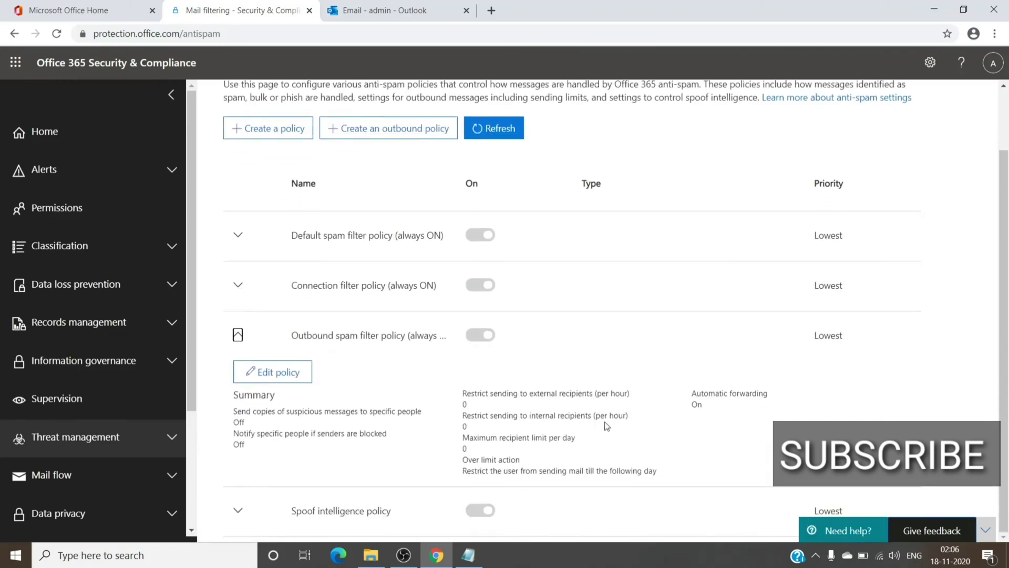
{"action": "left_click_drag", "start_coordinate": [682, 409], "coordinate": [685, 386]}
{"action": "left_click", "coordinate": [726, 414]}
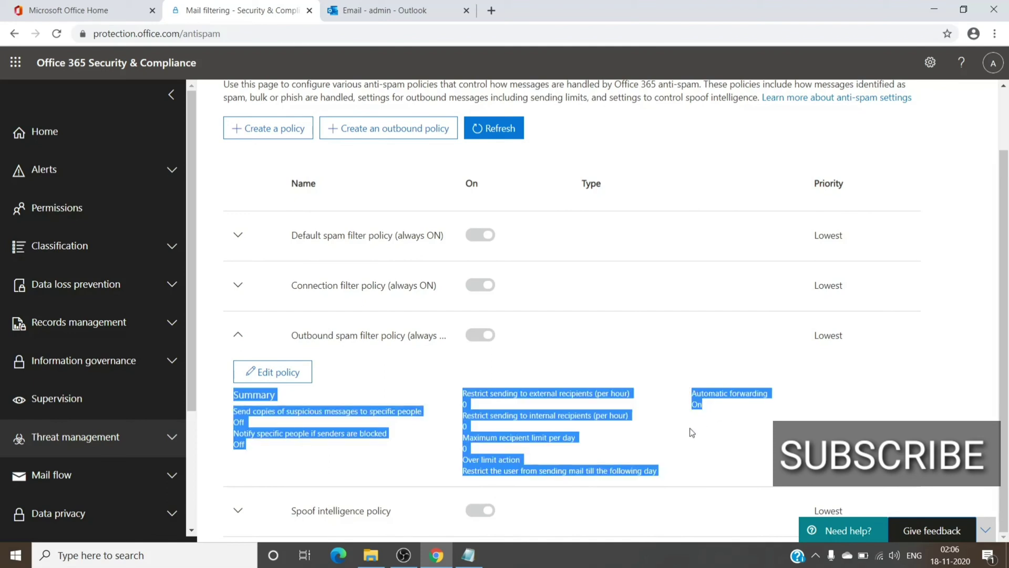
{"action": "left_click", "coordinate": [708, 441]}
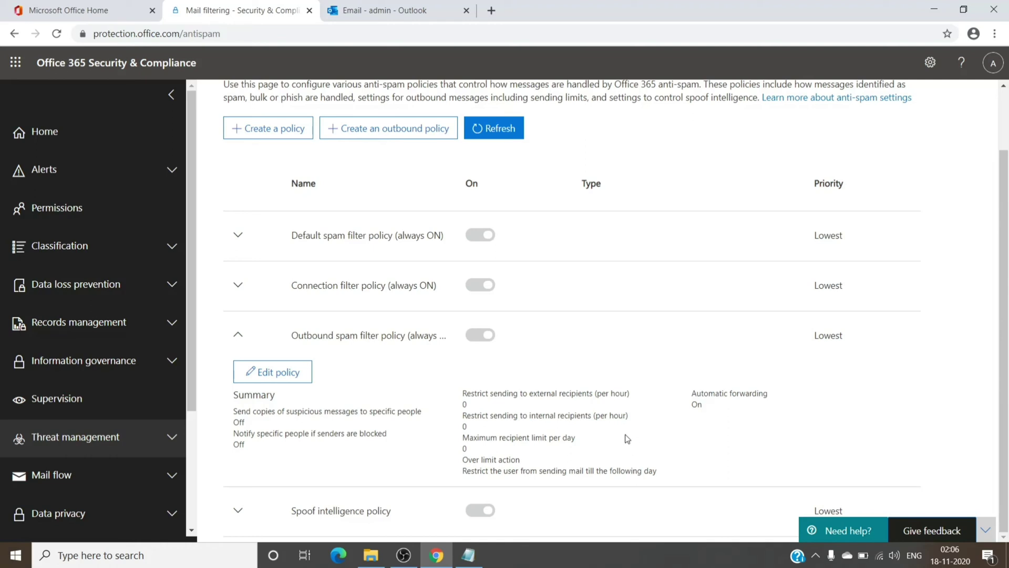
Return to the Notepad NDR note and highlight the error text from 550 5.7.520 to AS(7555).
{"action": "left_click", "coordinate": [469, 555]}
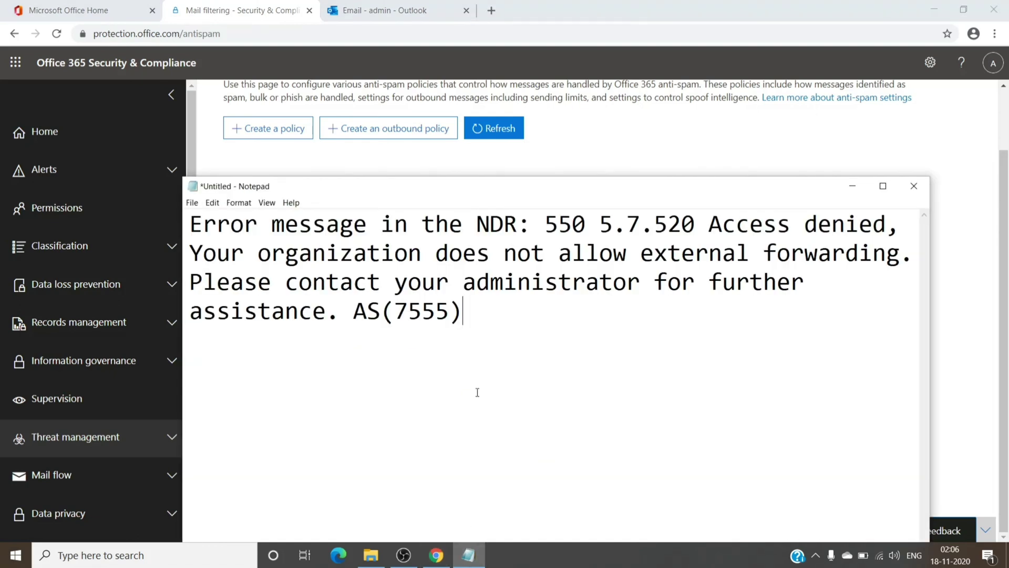
{"action": "left_click_drag", "start_coordinate": [545, 224], "coordinate": [333, 305]}
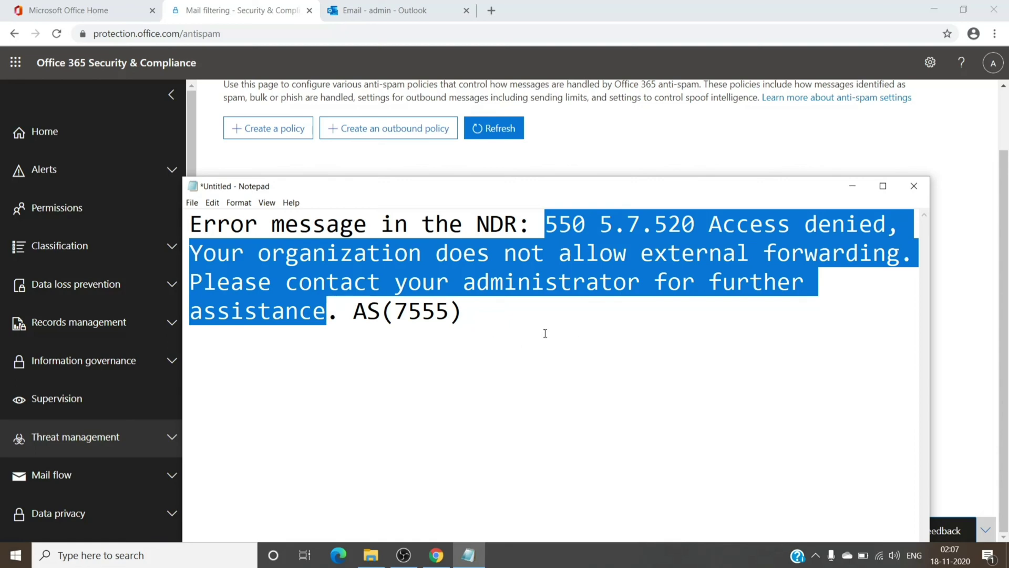
{"action": "left_click", "coordinate": [356, 371]}
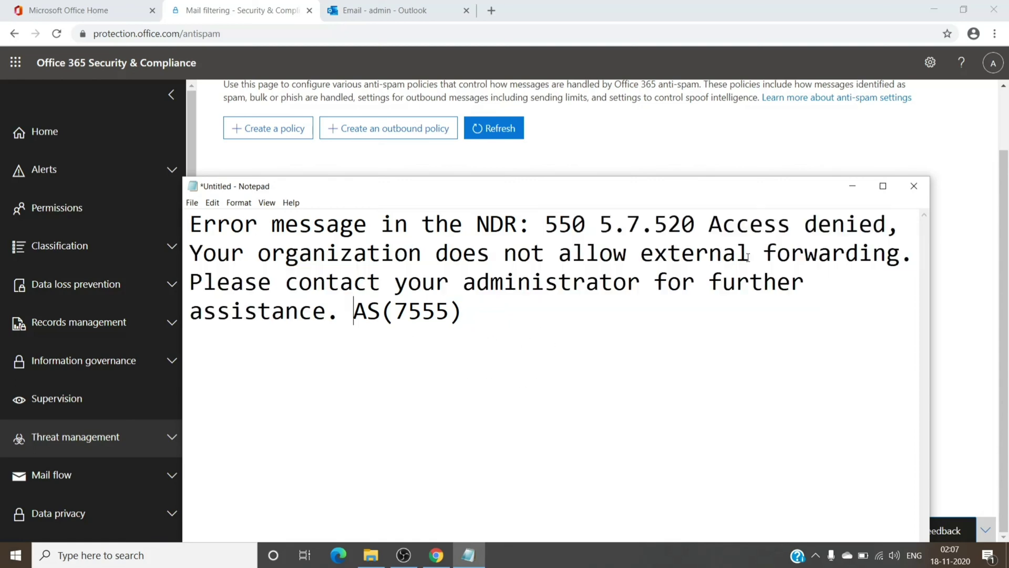
{"action": "left_click_drag", "start_coordinate": [538, 217], "coordinate": [529, 324]}
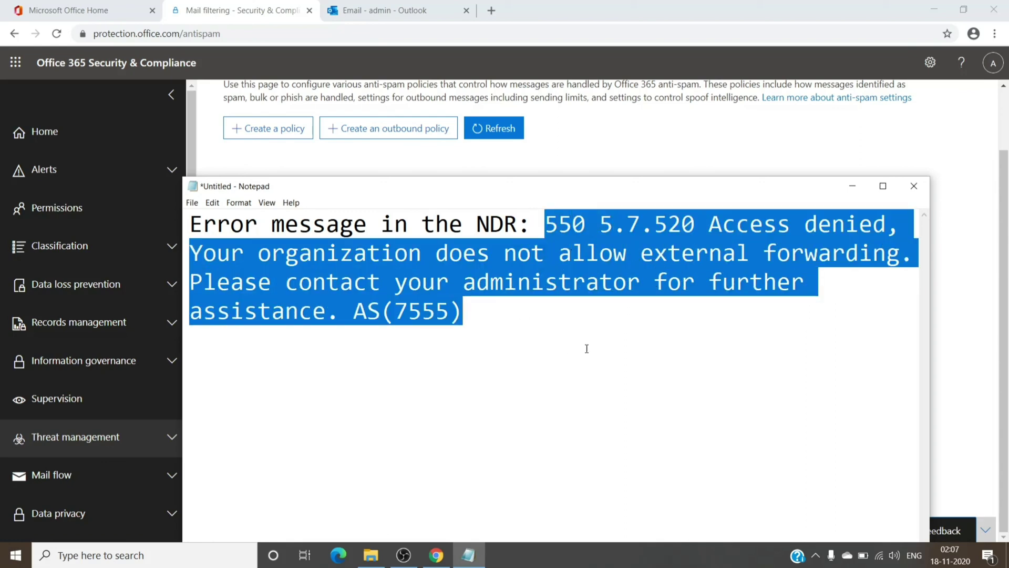
{"action": "left_click", "coordinate": [642, 345]}
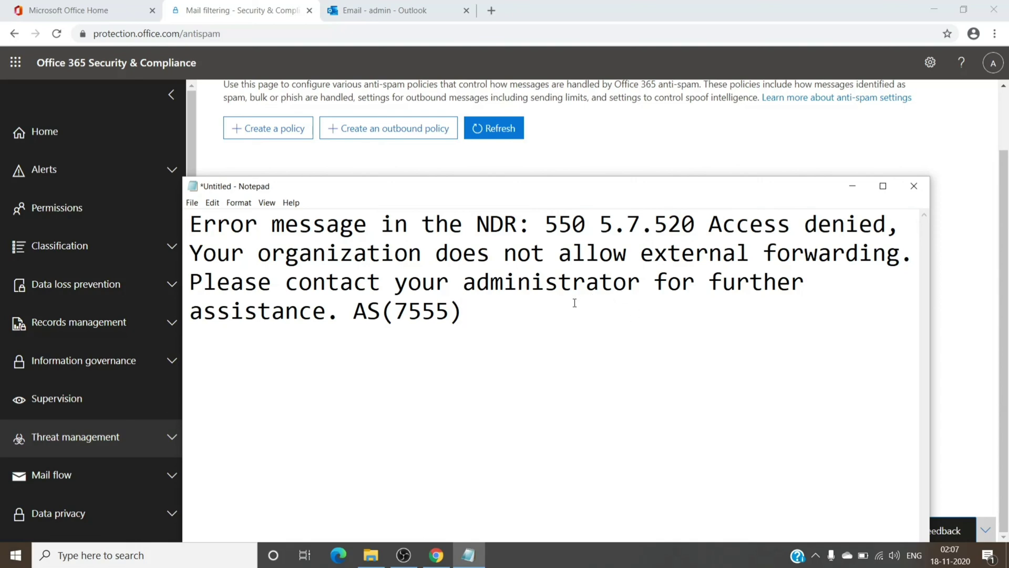